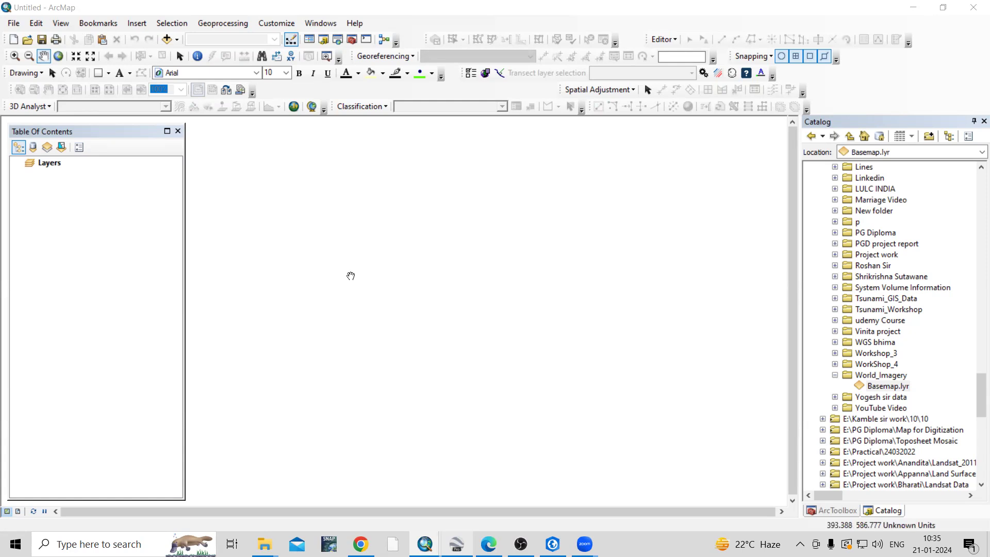
Add the Imagery basemap from the basemap gallery and zoom into South and West Asia
left_click(177, 40)
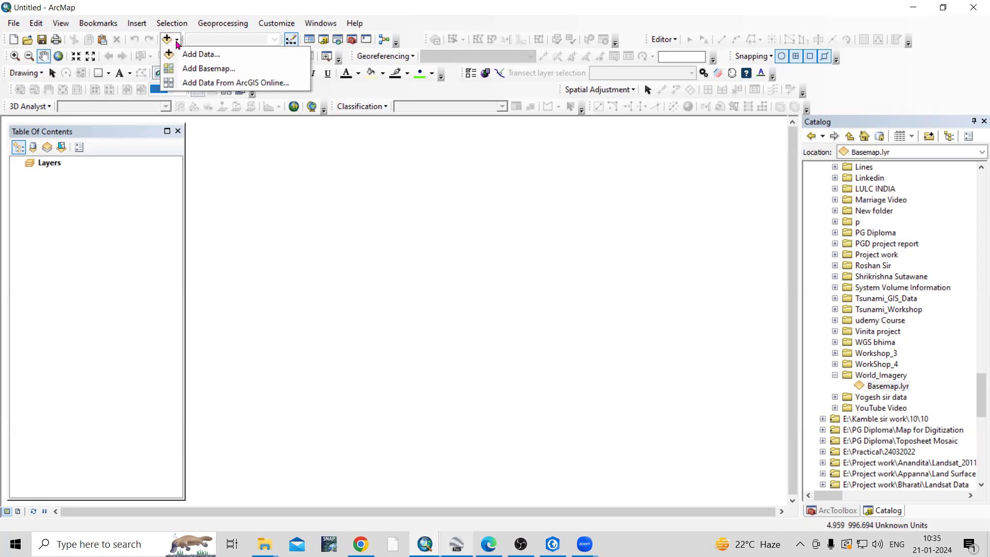
left_click(226, 69)
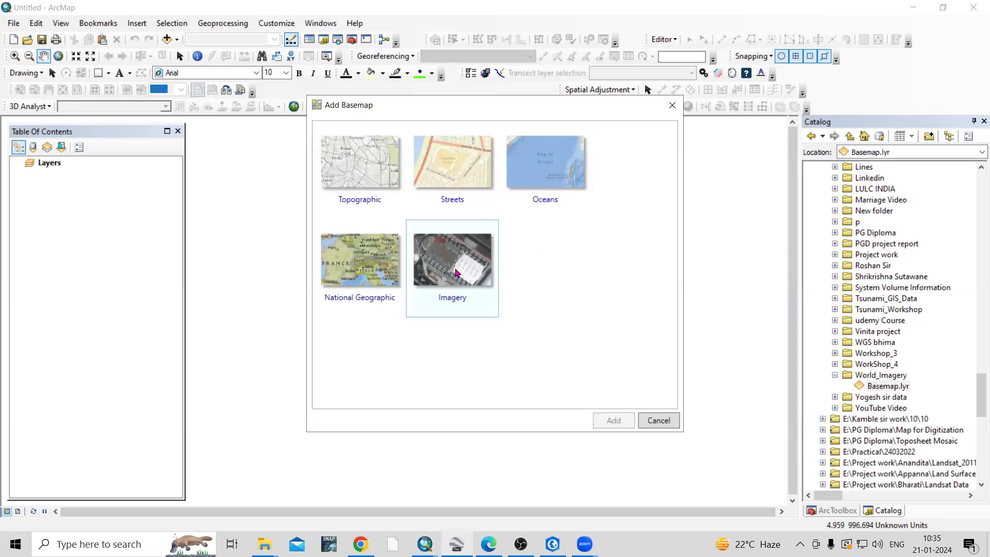
left_click(457, 273)
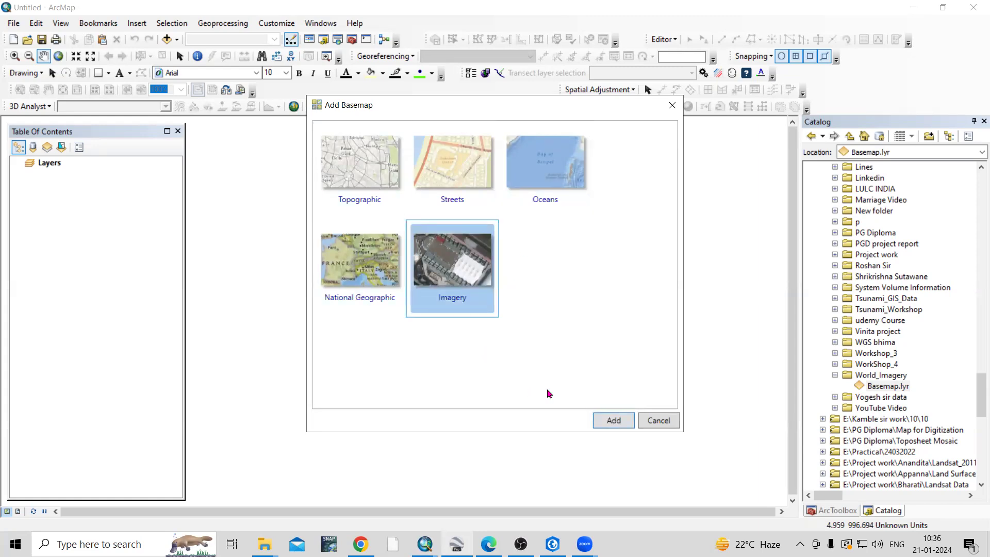
left_click(614, 420)
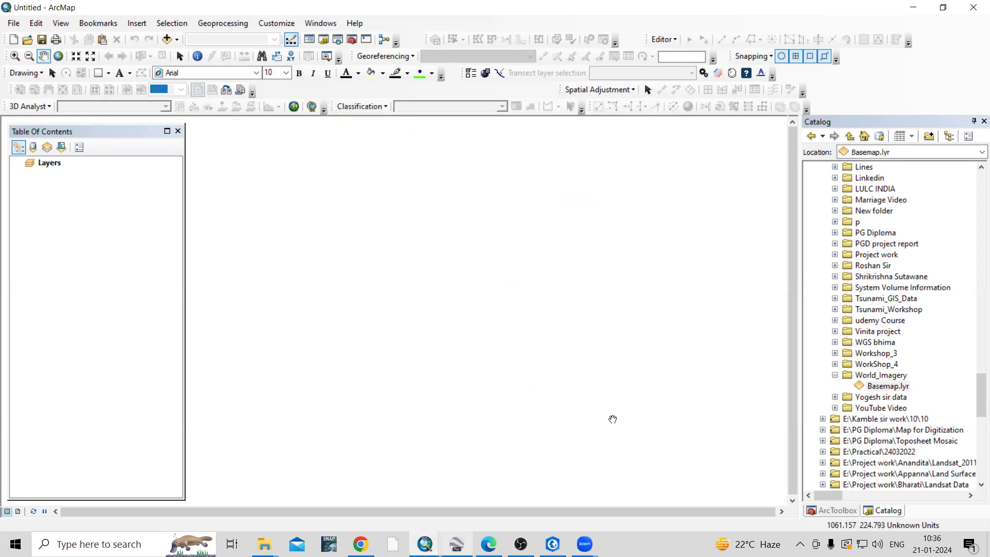
left_click(15, 56)
left_click(464, 279)
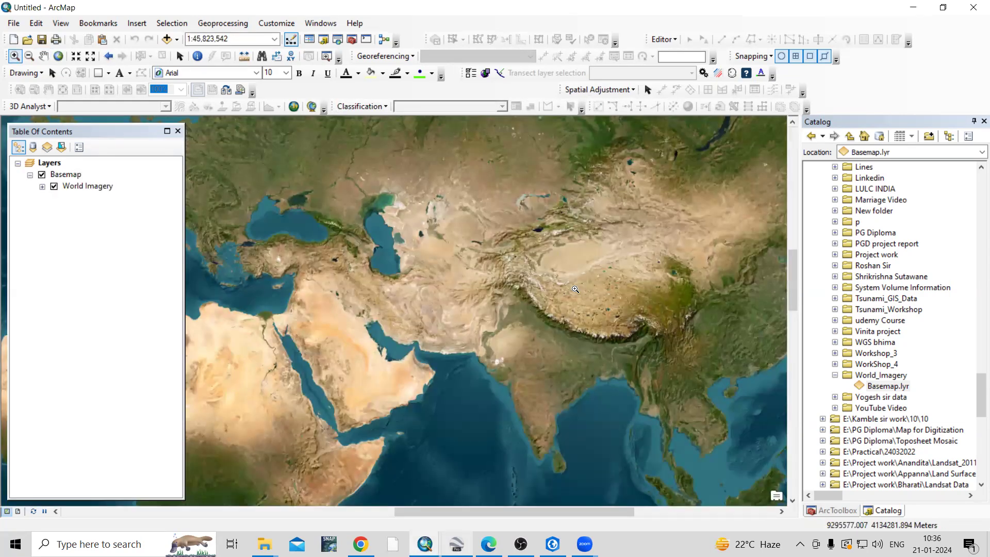
Save the Basemap layer as Basemap1.lyr in the World_Imagery folder, keeping the default layer file version
right_click(72, 177)
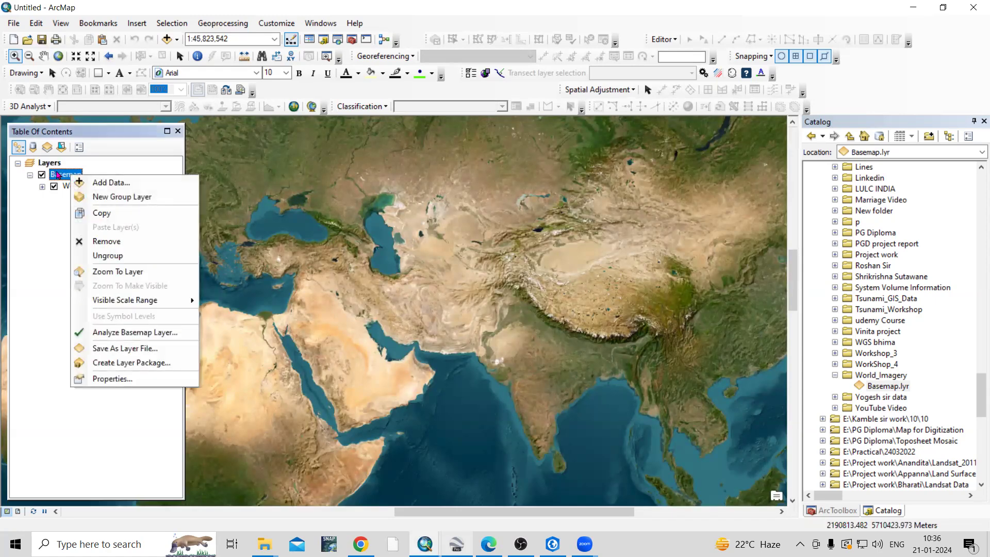
left_click(144, 350)
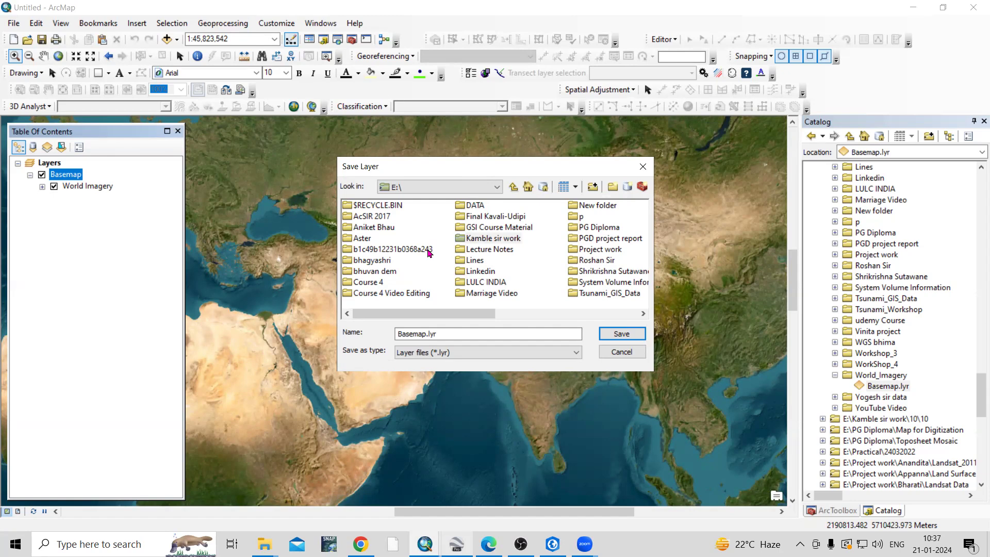
left_click(493, 232)
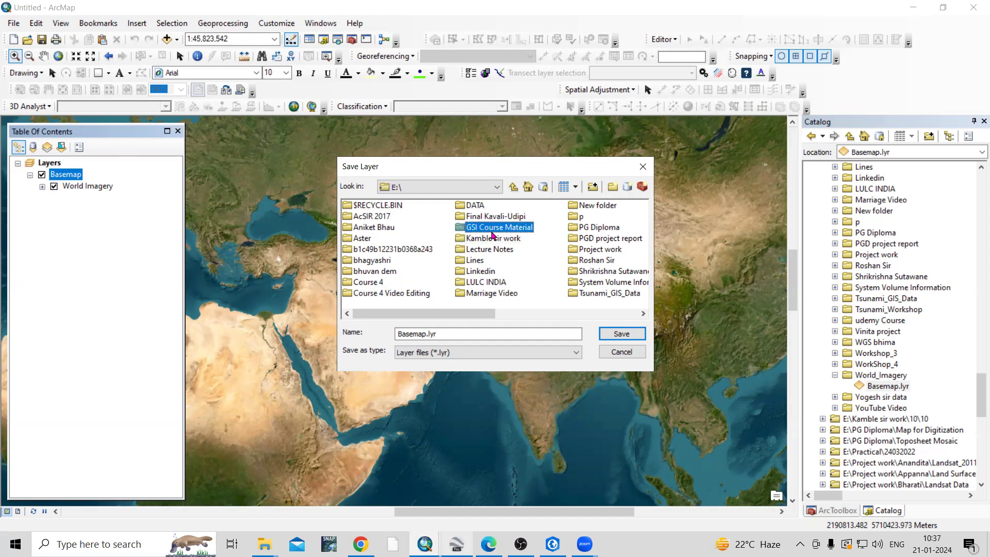
key("w")
double_click(482, 270)
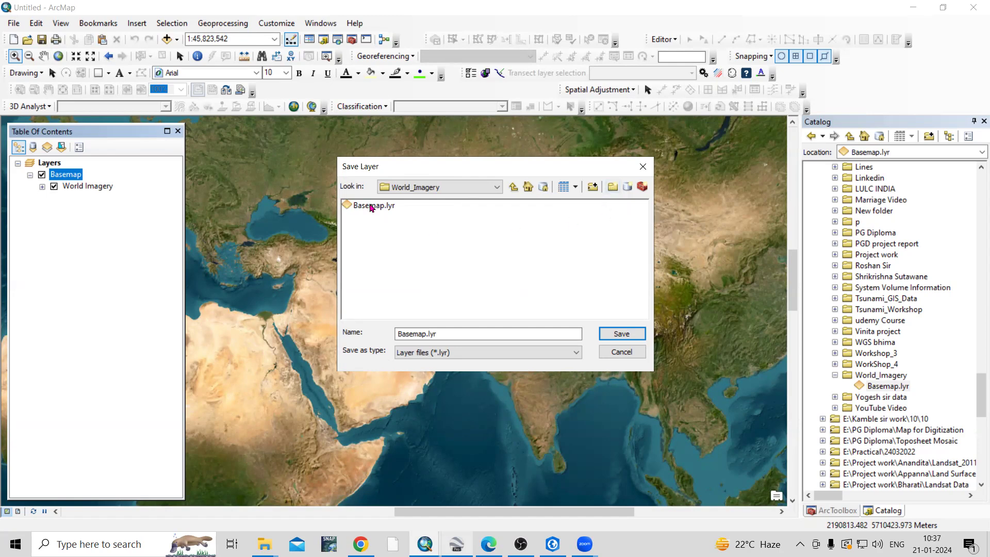
left_click(417, 334)
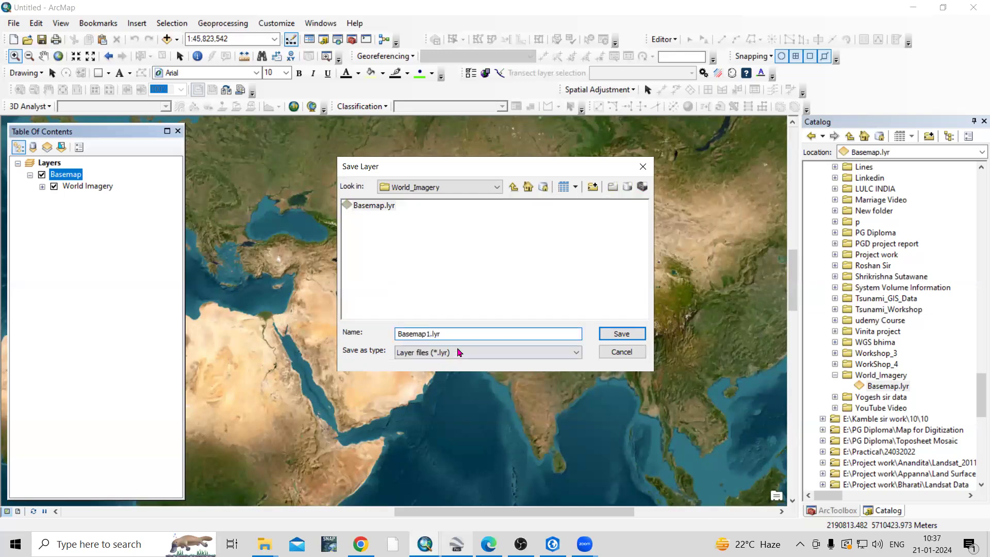
left_click(488, 353)
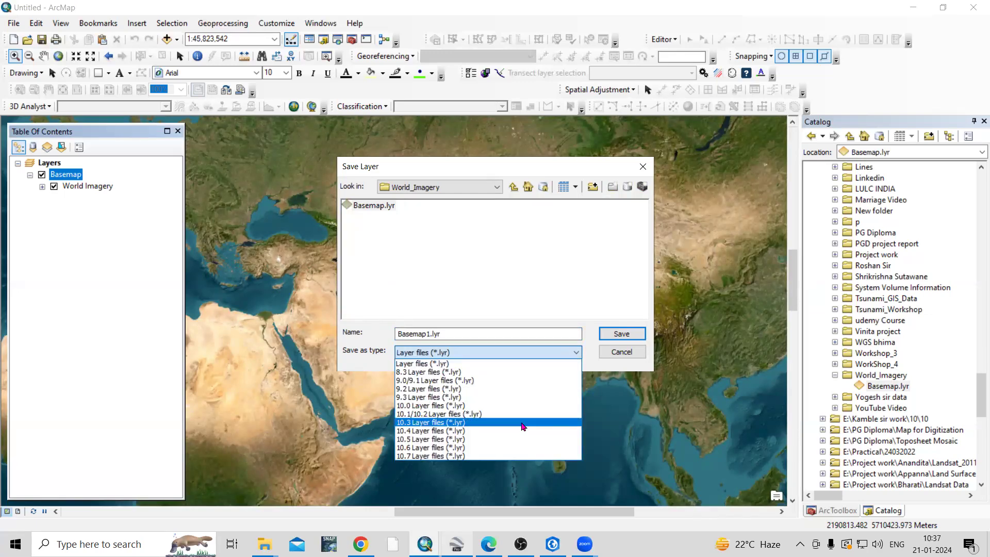
left_click(531, 283)
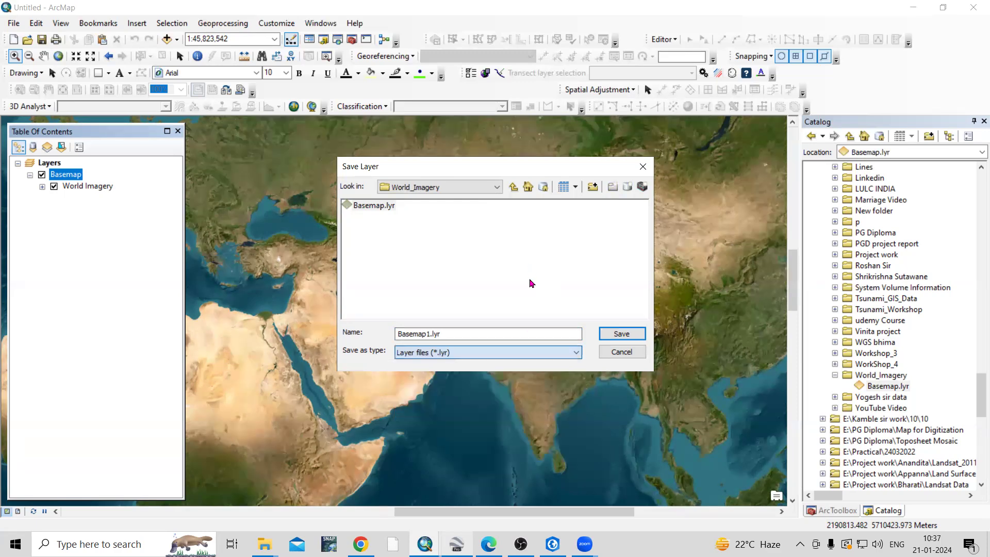
left_click(611, 336)
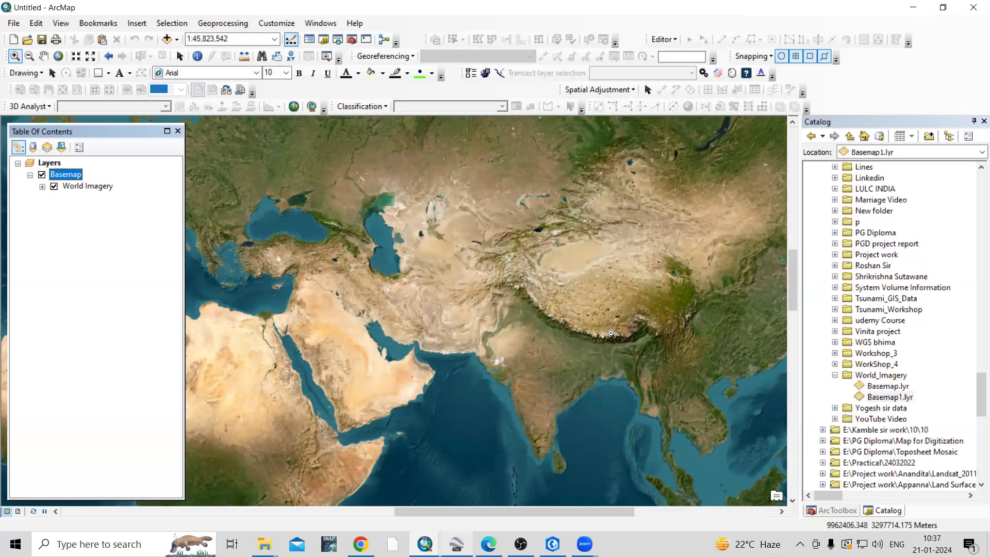
left_click_drag(888, 401, 859, 399)
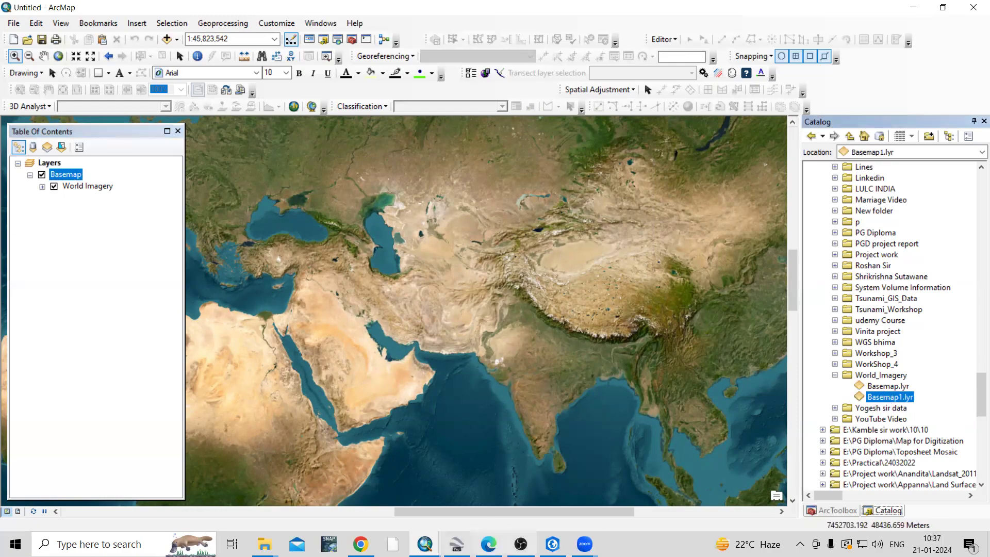
In ArcGIS Pro, remove the old Basemap group and turn on World Topographic Map - India and World_Hillshade
left_click(552, 544)
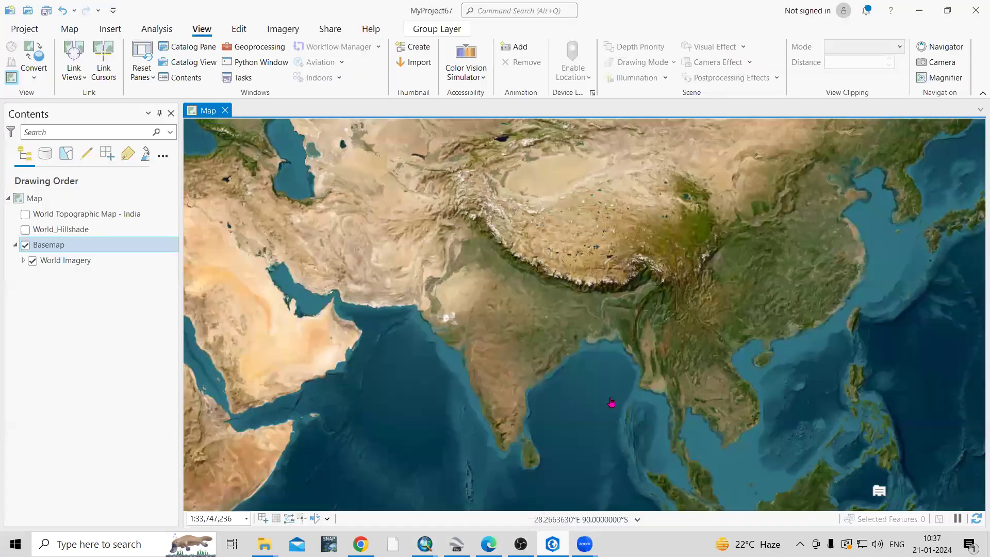
right_click(56, 248)
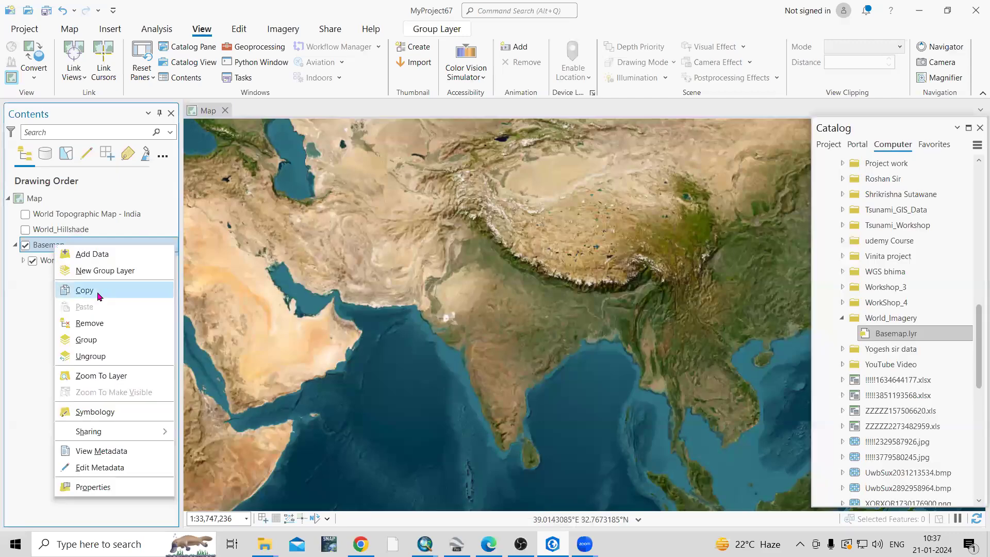
left_click(87, 323)
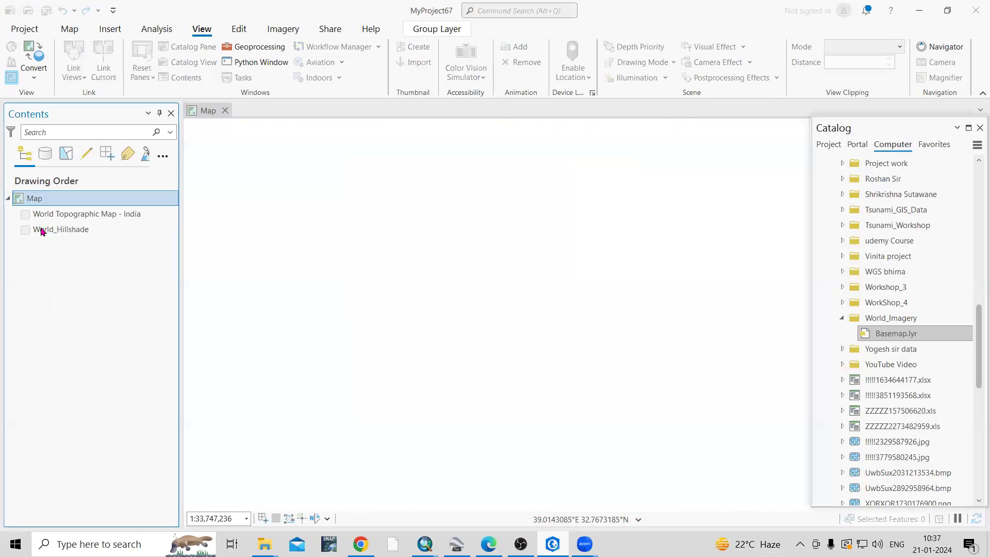
left_click(25, 214)
left_click(26, 231)
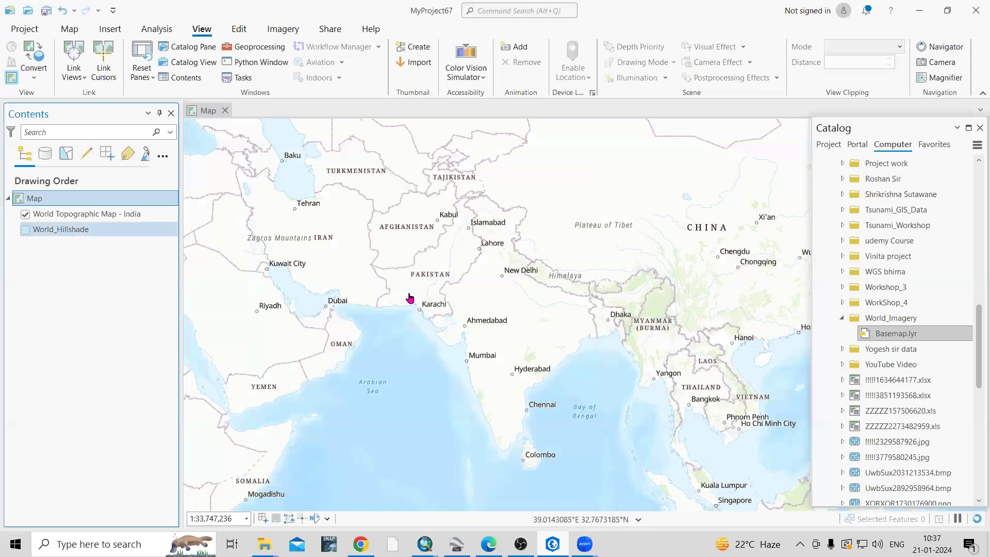
Refresh the World_Imagery folder, add Basemap1.lyr to the map, and hide World_Hillshade
right_click(876, 317)
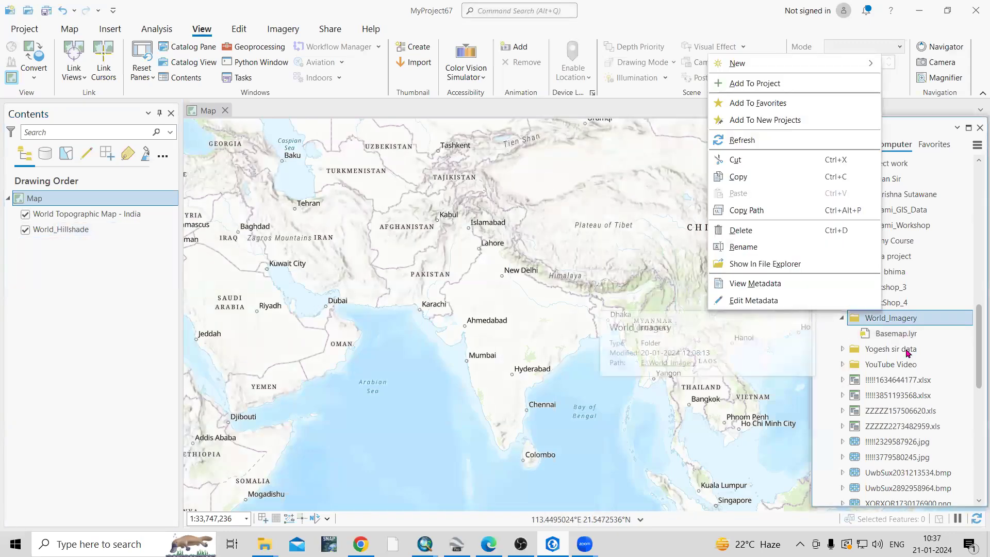
left_click(757, 142)
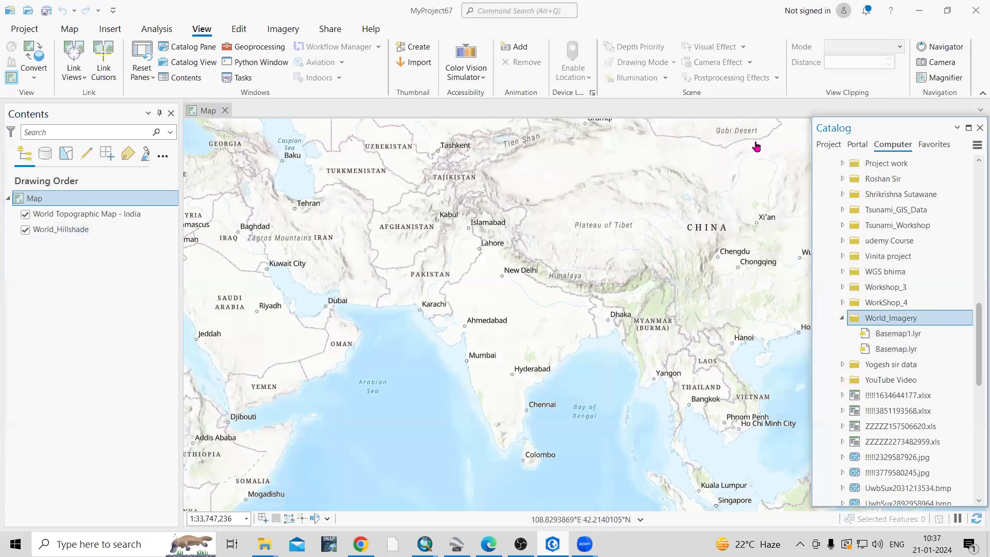
left_click(903, 339)
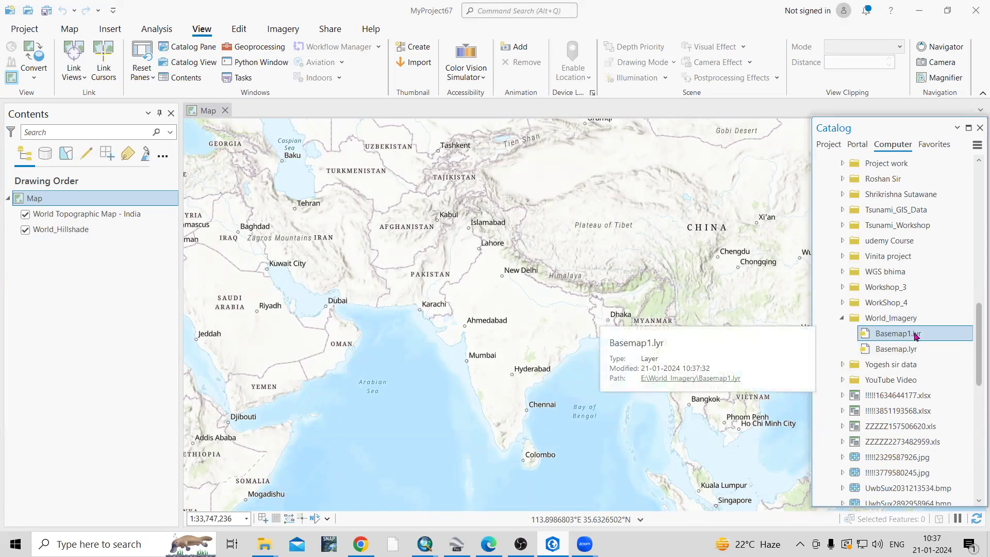
left_click(506, 304)
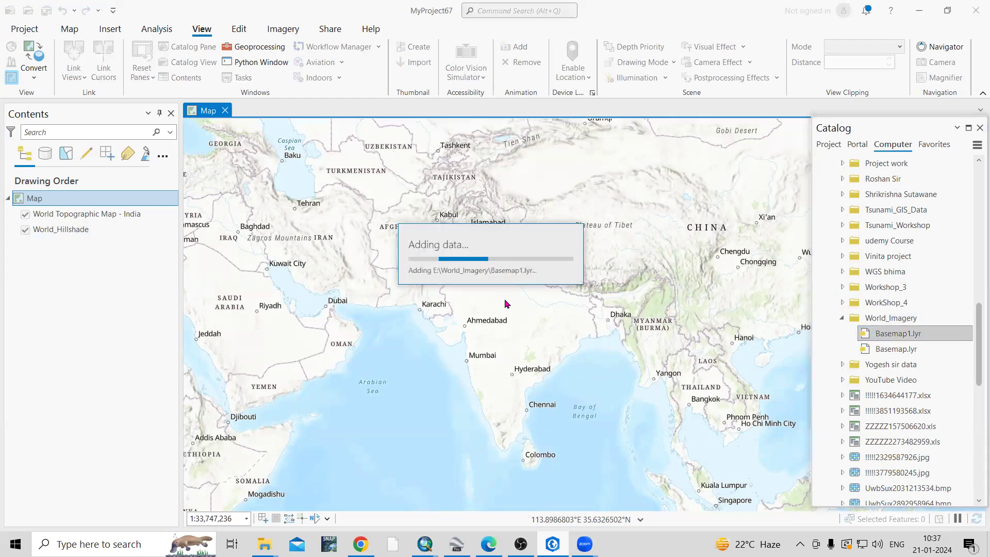
left_click(25, 229)
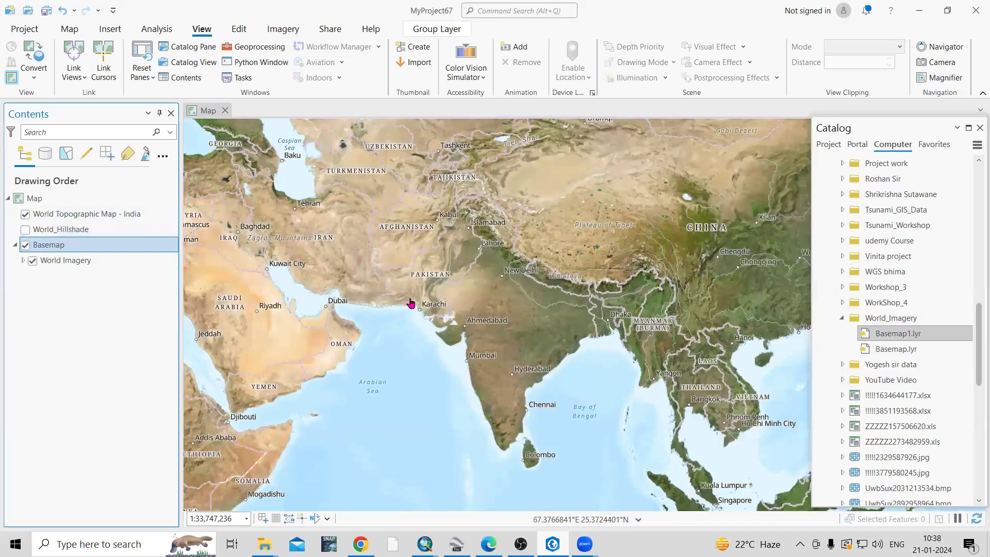
Hide World Topographic Map - India and zoom in and out to inspect the World Imagery over India
left_click(26, 214)
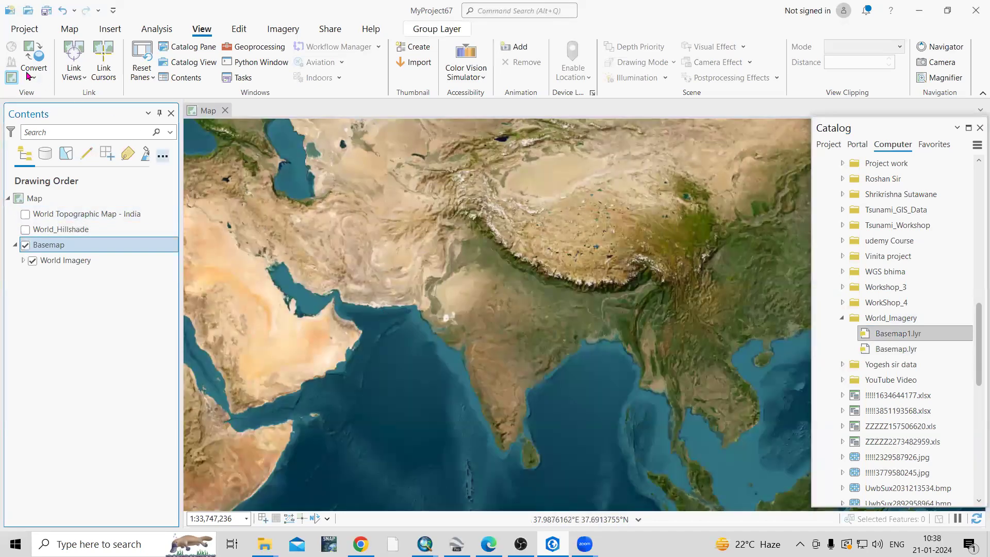
scroll(562, 362, "up", 2)
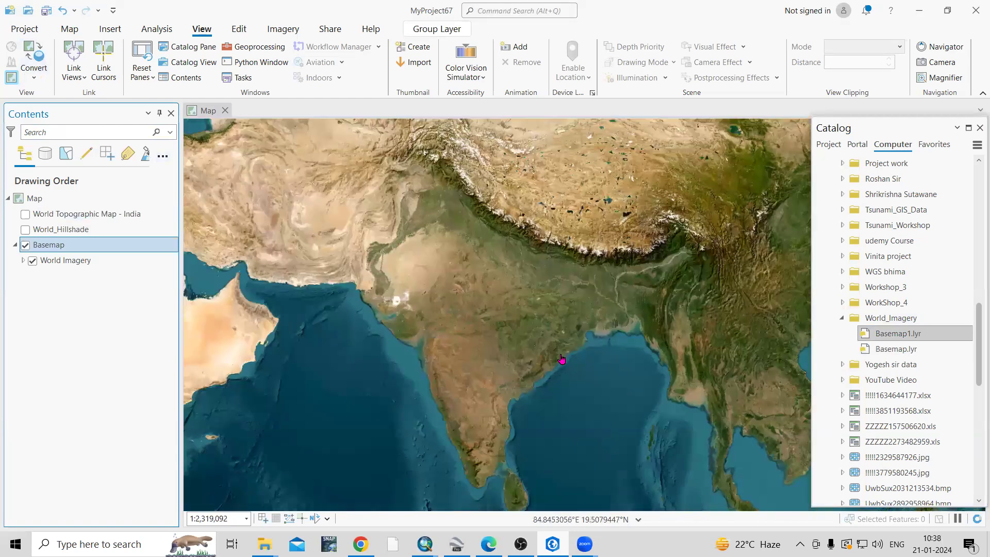
scroll(562, 360, "down", 5)
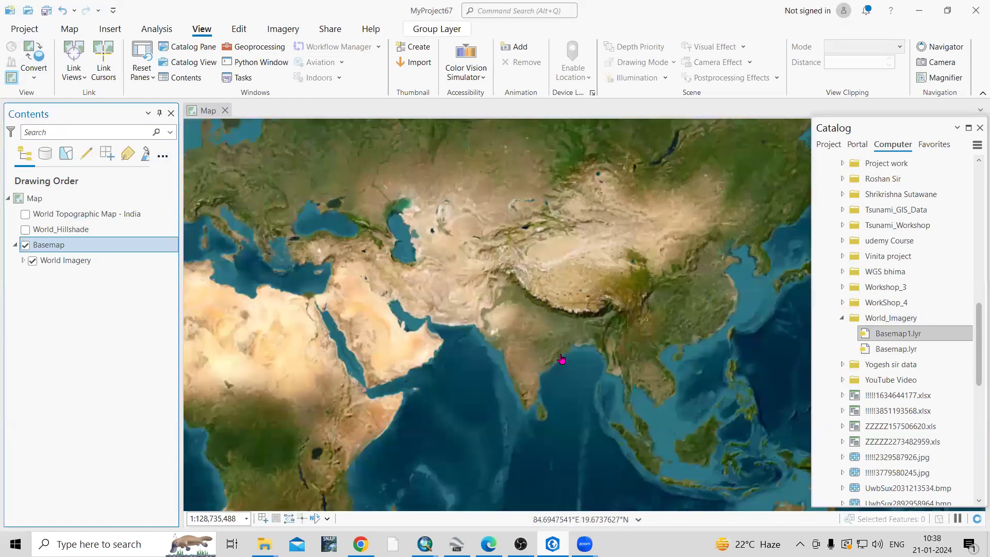
scroll(562, 359, "up", 2)
scroll(562, 359, "down", 3)
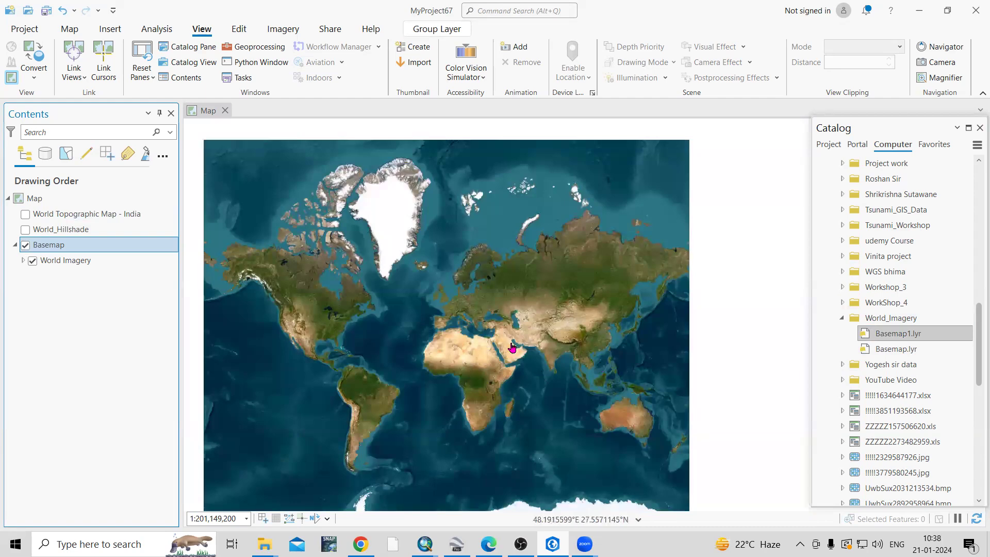
scroll(518, 353, "up", 1)
scroll(620, 276, "up", 3)
scroll(631, 317, "down", 1)
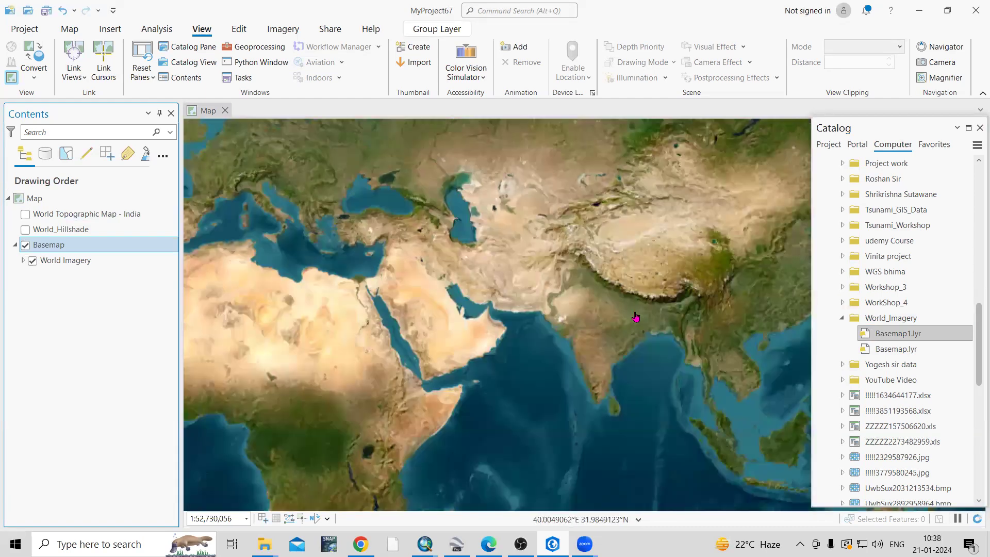
scroll(630, 317, "up", 2)
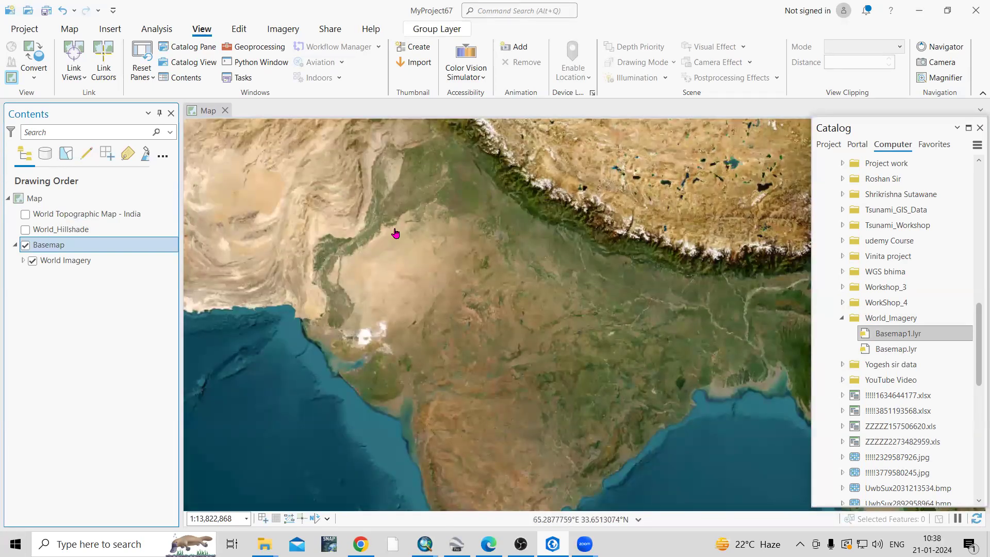
scroll(426, 267, "down", 1)
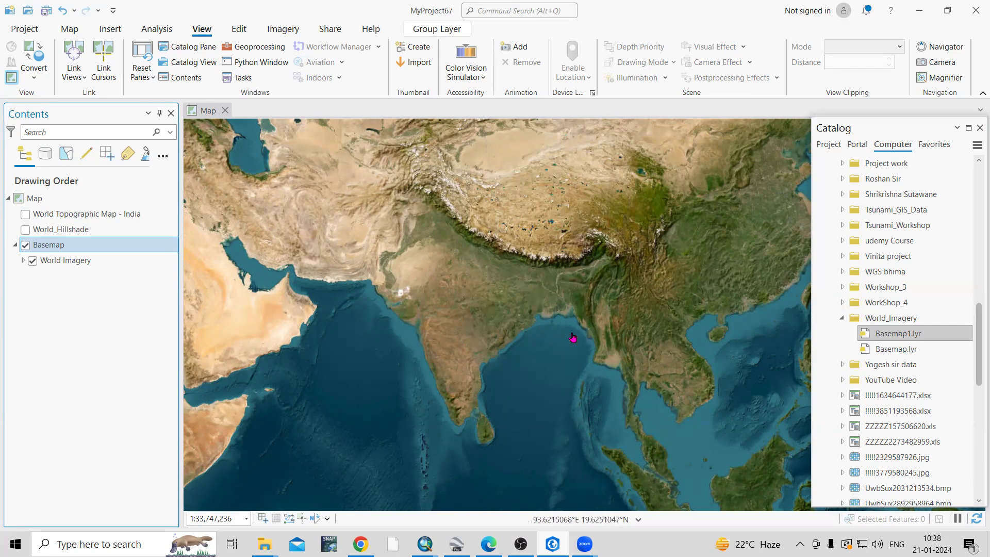
scroll(444, 283, "up", 1)
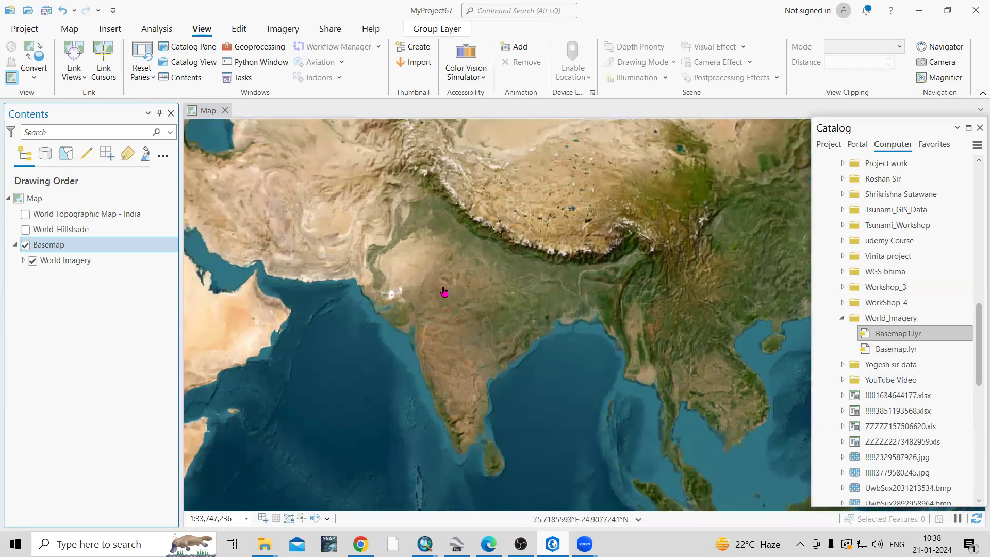
scroll(498, 303, "down", 1)
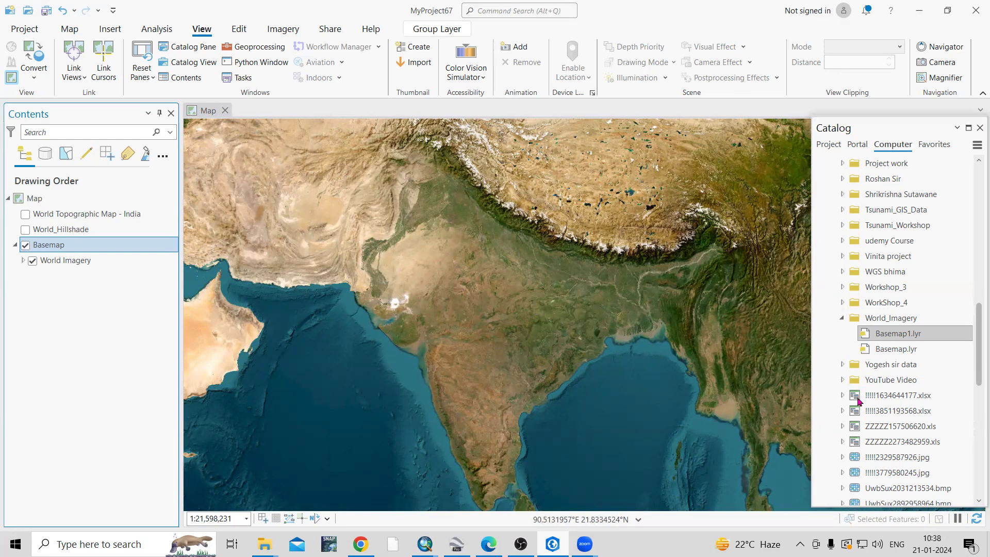
Add ASTGTMV003_N19E074_dem.tif from YouTube Video > ASTER DEM and zoom to inspect it over the imagery
left_click(842, 380)
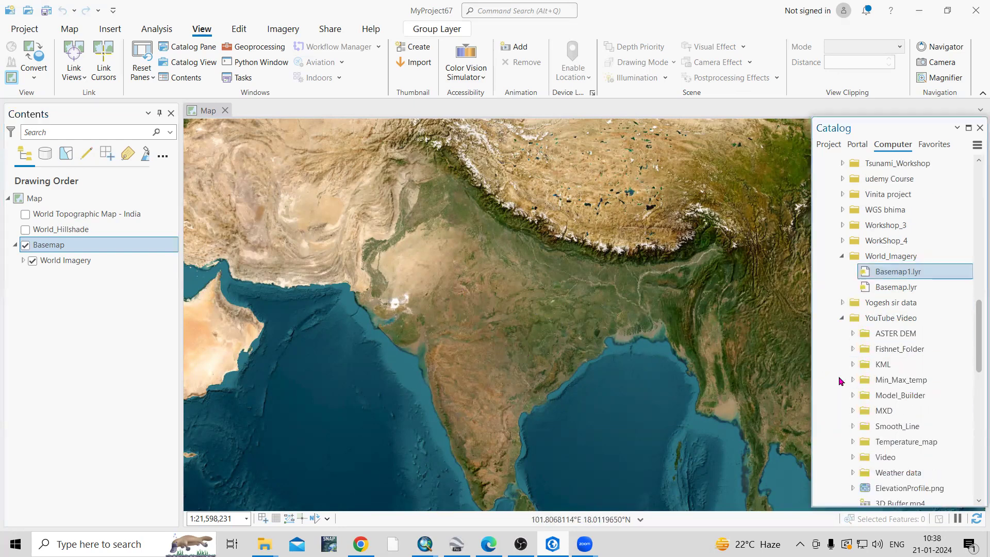
left_click(853, 271)
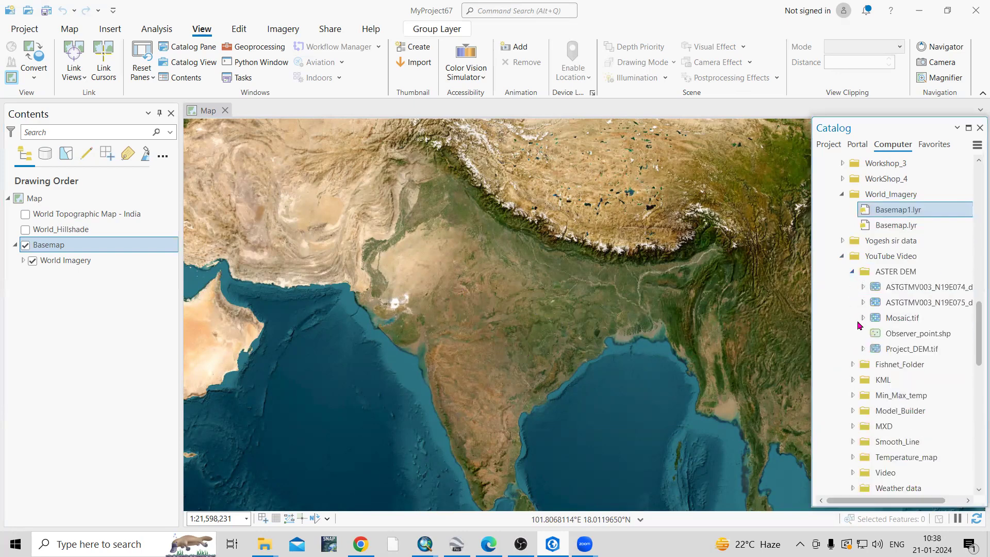
left_click(926, 292)
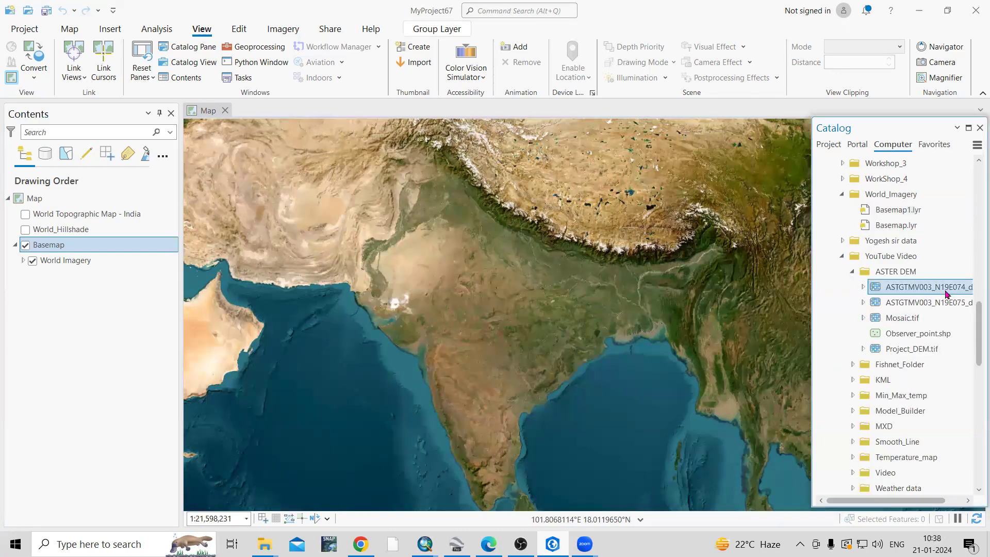
left_click(528, 296)
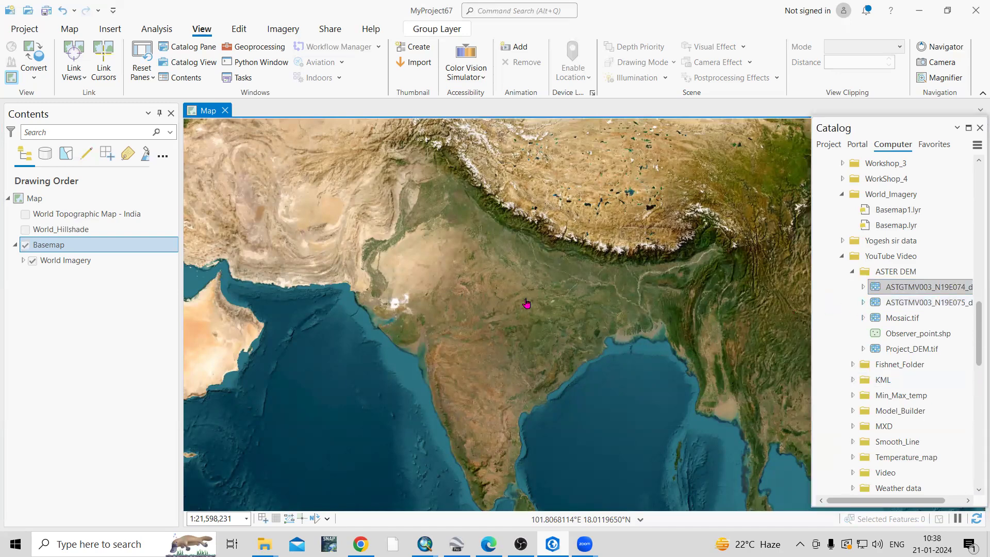
double_click(929, 289)
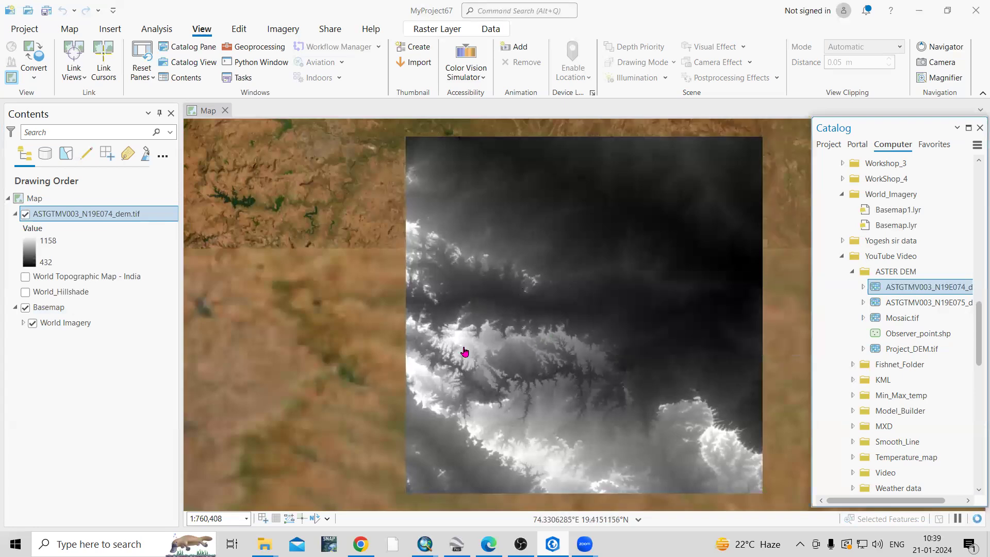
scroll(414, 300, "down", 5)
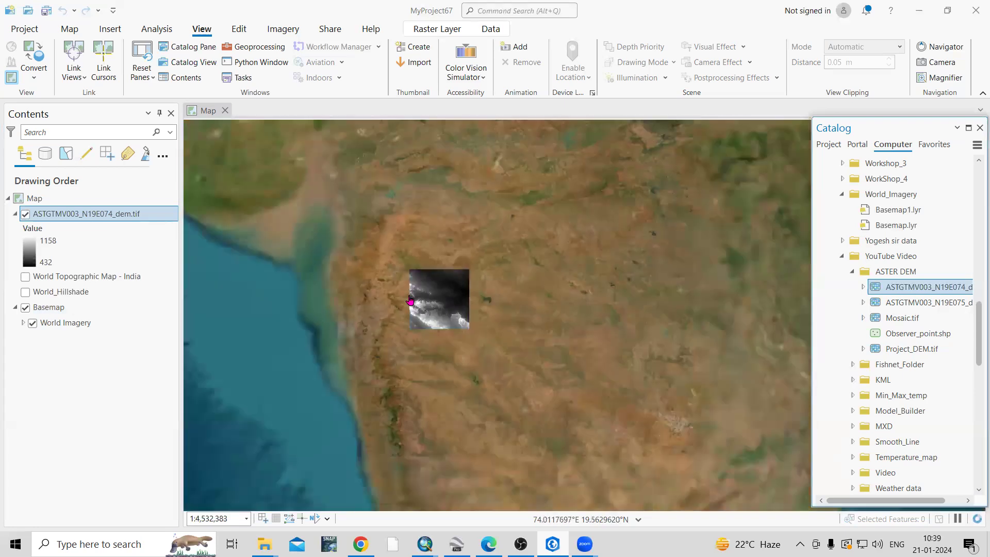
scroll(410, 300, "up", 1)
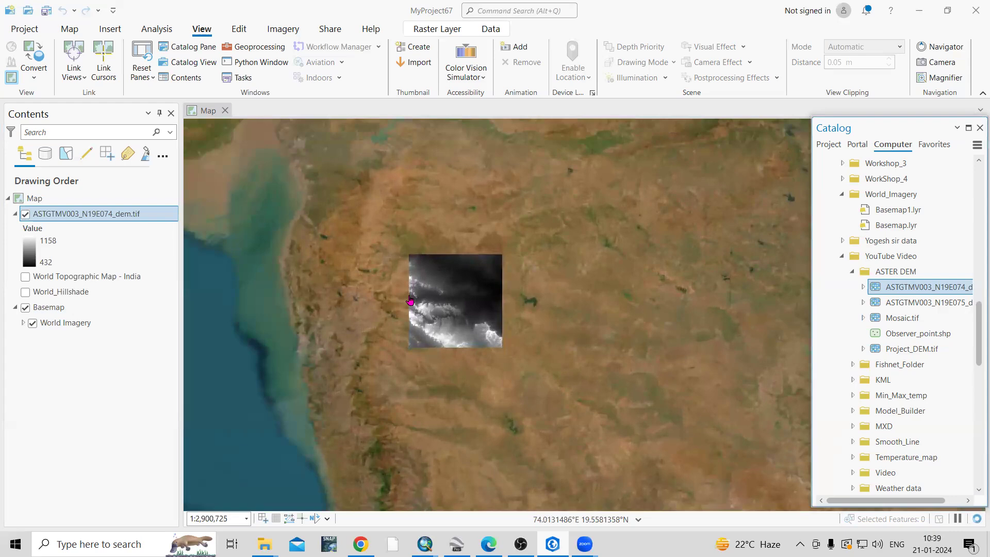
scroll(410, 300, "up", 1)
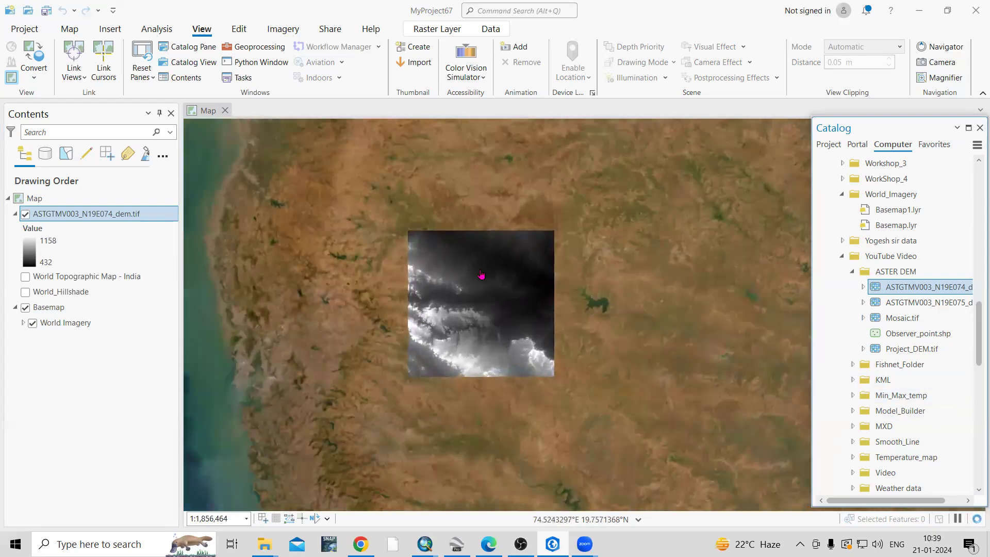
scroll(469, 289, "down", 4)
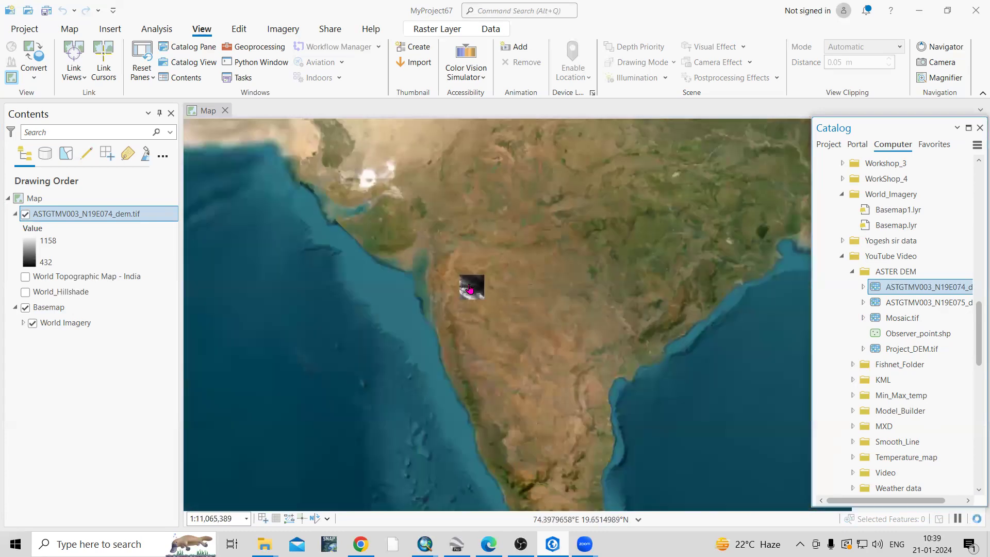
scroll(434, 360, "down", 2)
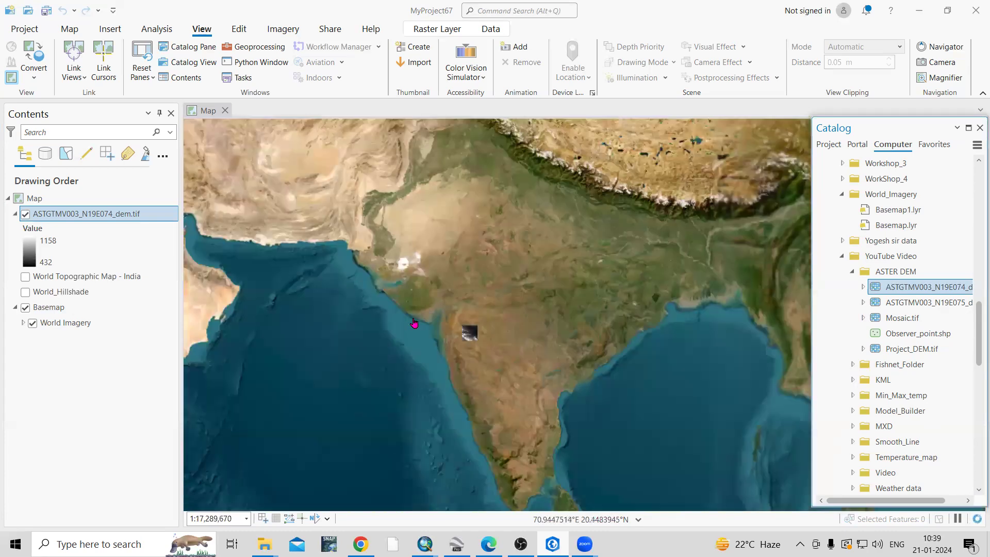
scroll(521, 344, "up", 2)
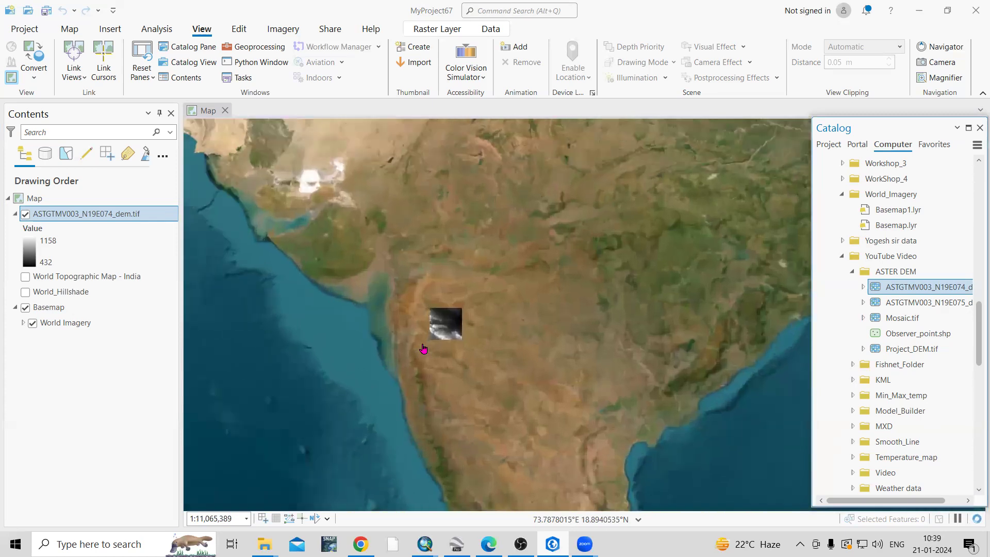
scroll(425, 340, "up", 4)
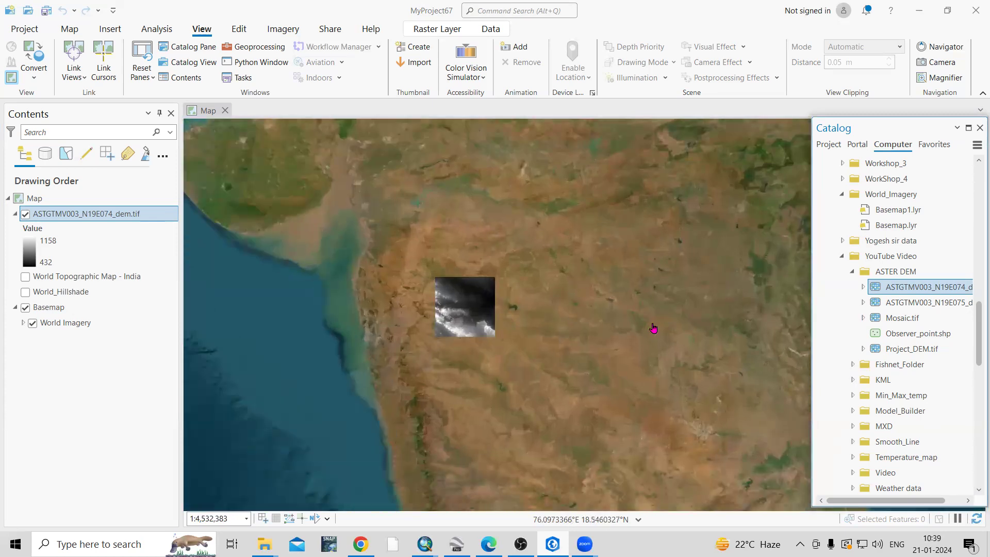